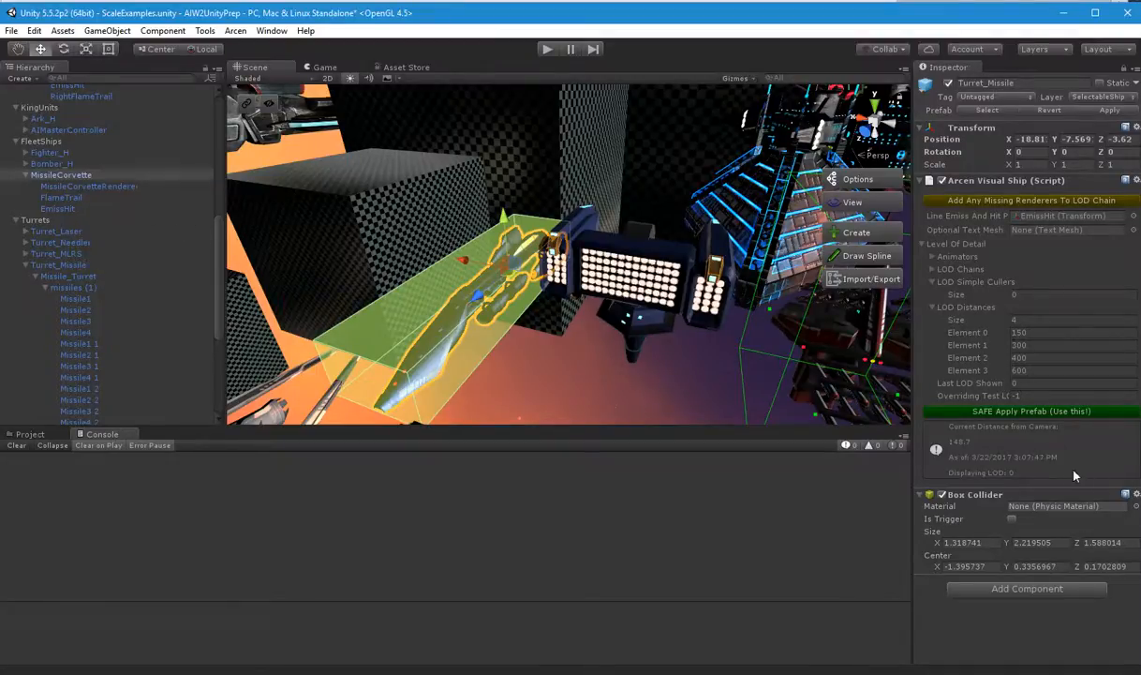
Expand Turret_Missile's LOD Chains, unlock the inspector and examine the selected MissileCorvette's LOD chain items.
{"action": "left_click", "coordinate": [932, 269]}
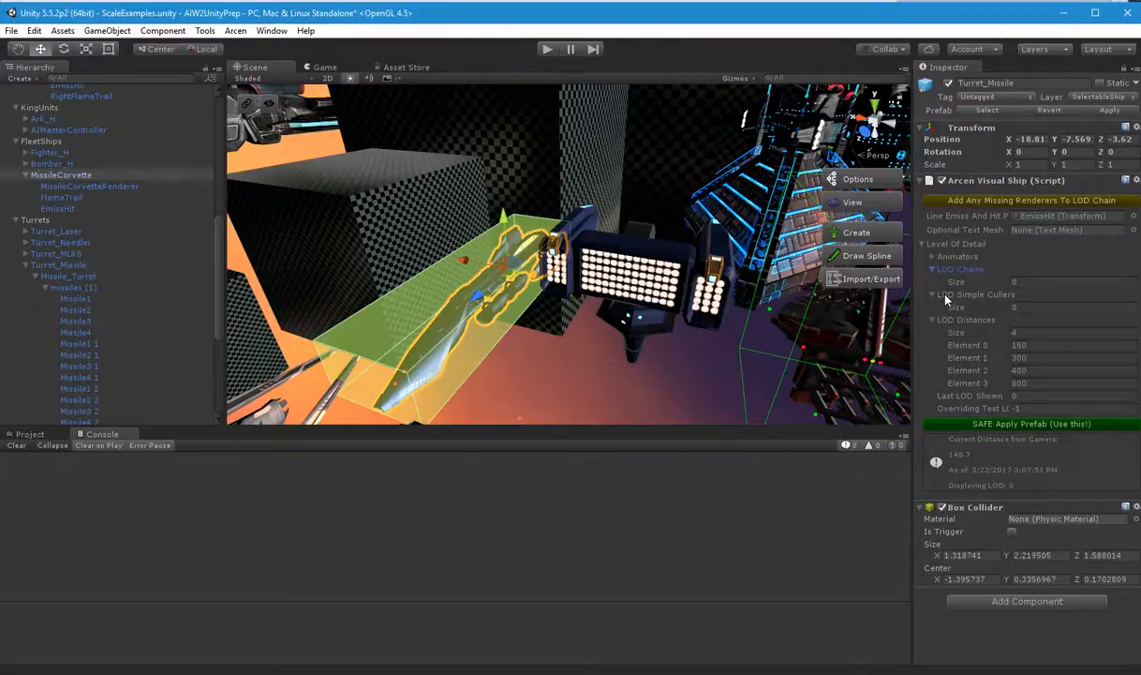
{"action": "left_click", "coordinate": [1124, 70]}
{"action": "scroll", "coordinate": [1028, 401], "scroll_direction": "down", "scroll_amount": 1}
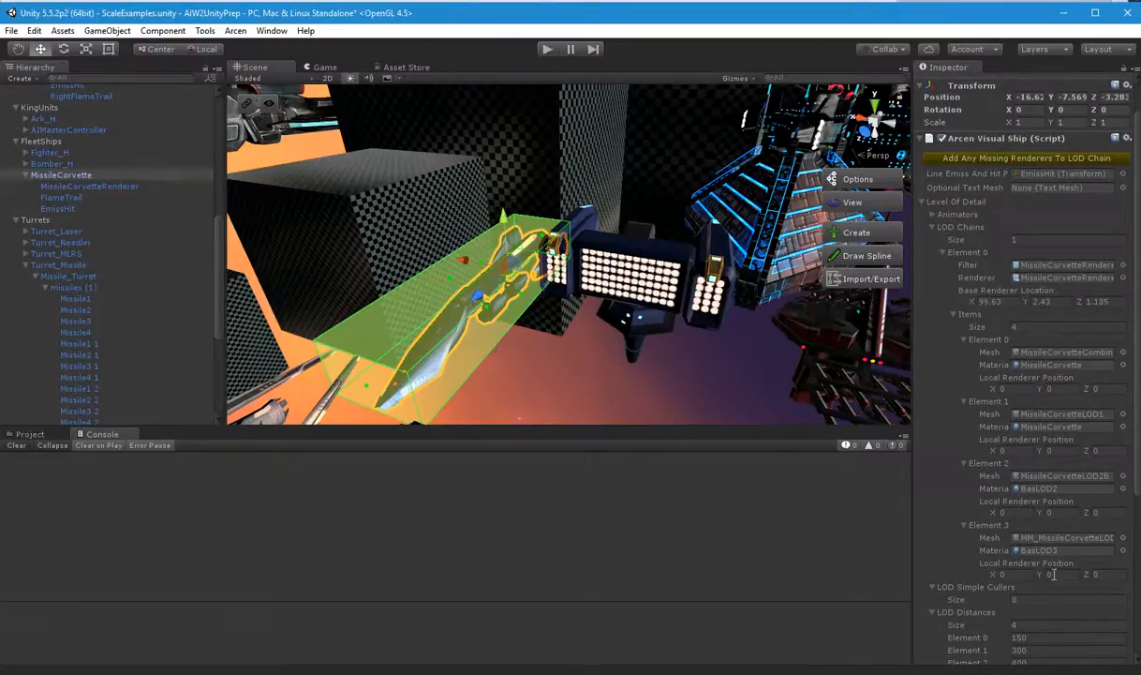
{"action": "scroll", "coordinate": [1026, 553], "scroll_direction": "down", "scroll_amount": 3}
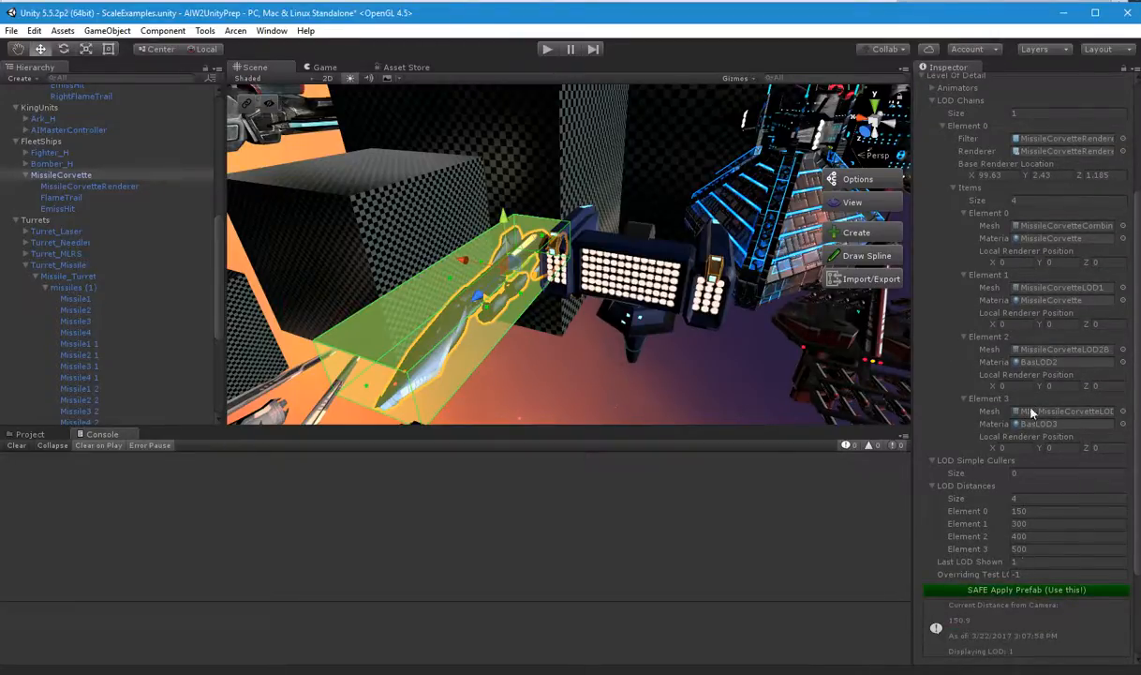
Set MissileCorvette's overriding test LOD to 2 and offset the Element 2 local renderer position to X 0.09.
{"action": "left_click_drag", "start_coordinate": [991, 449], "coordinate": [1036, 451]}
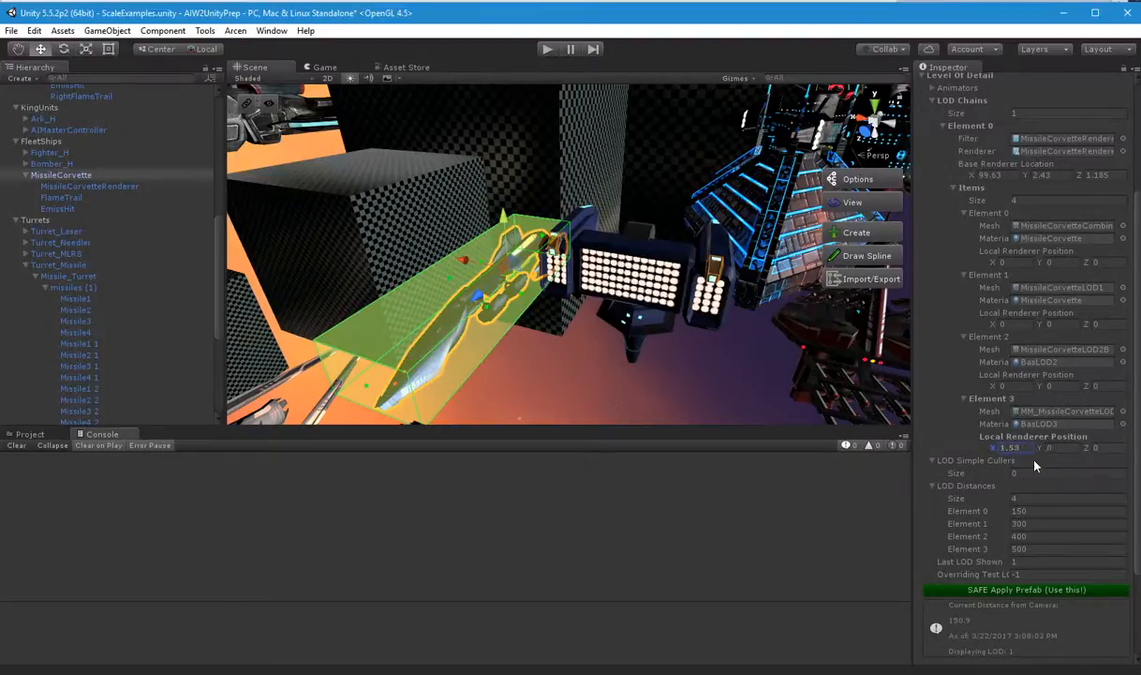
{"action": "key", "text": "ctrl+z"}
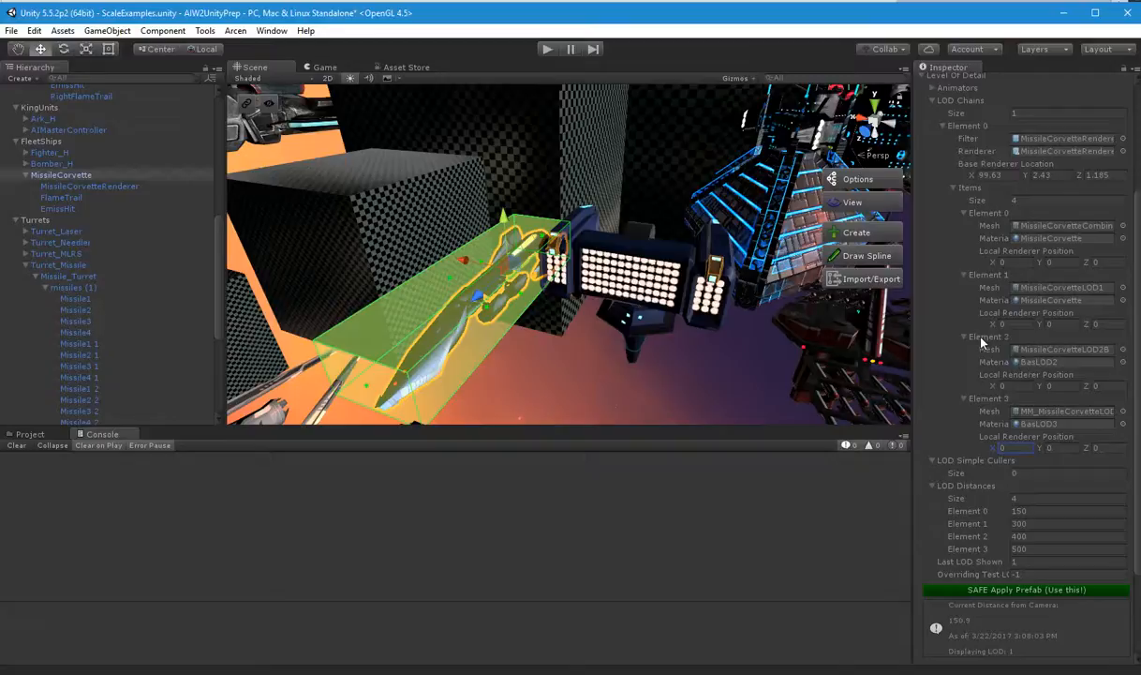
{"action": "left_click", "coordinate": [1032, 571]}
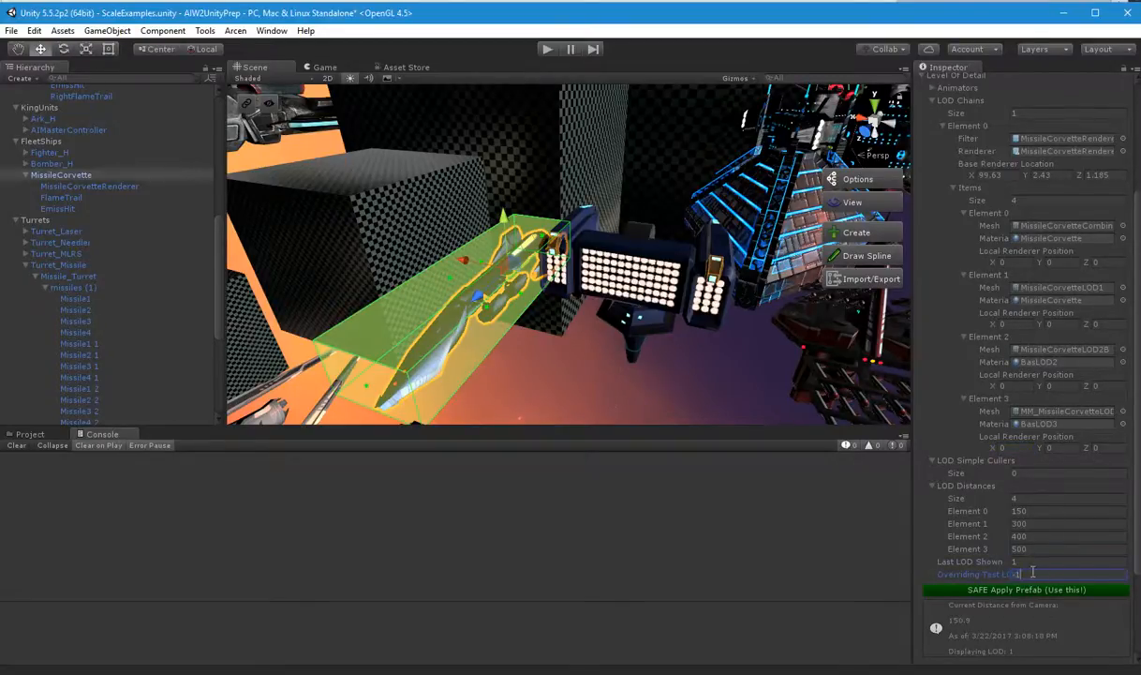
{"action": "type", "text": "2"}
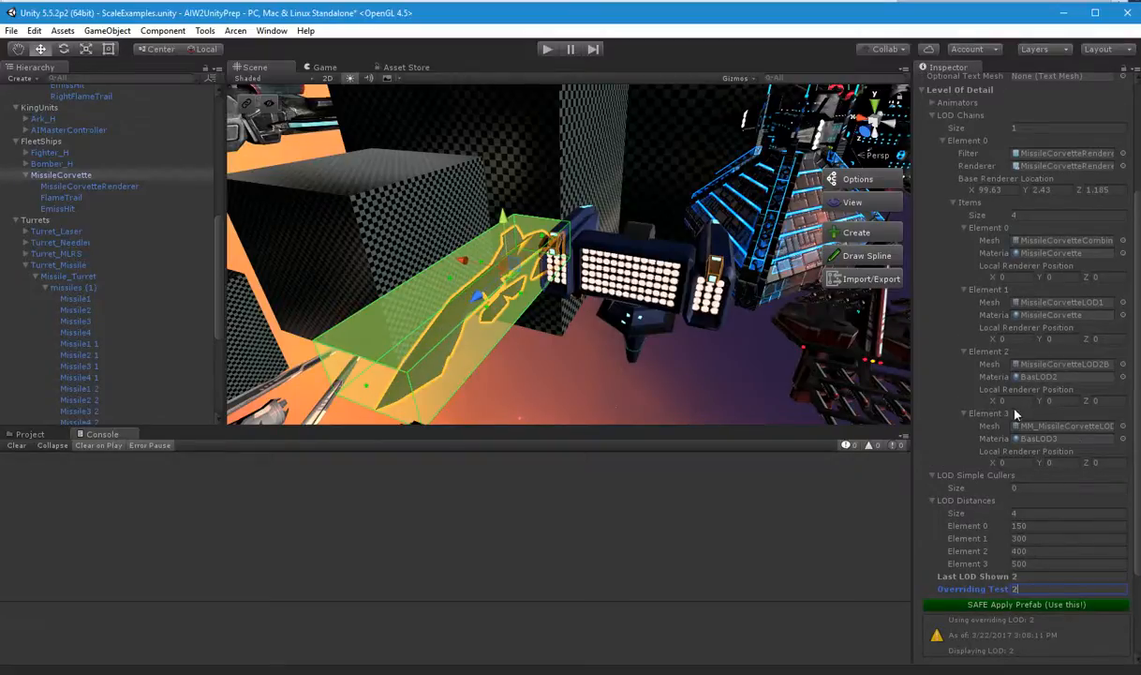
{"action": "left_click_drag", "start_coordinate": [997, 400], "coordinate": [454, 258]}
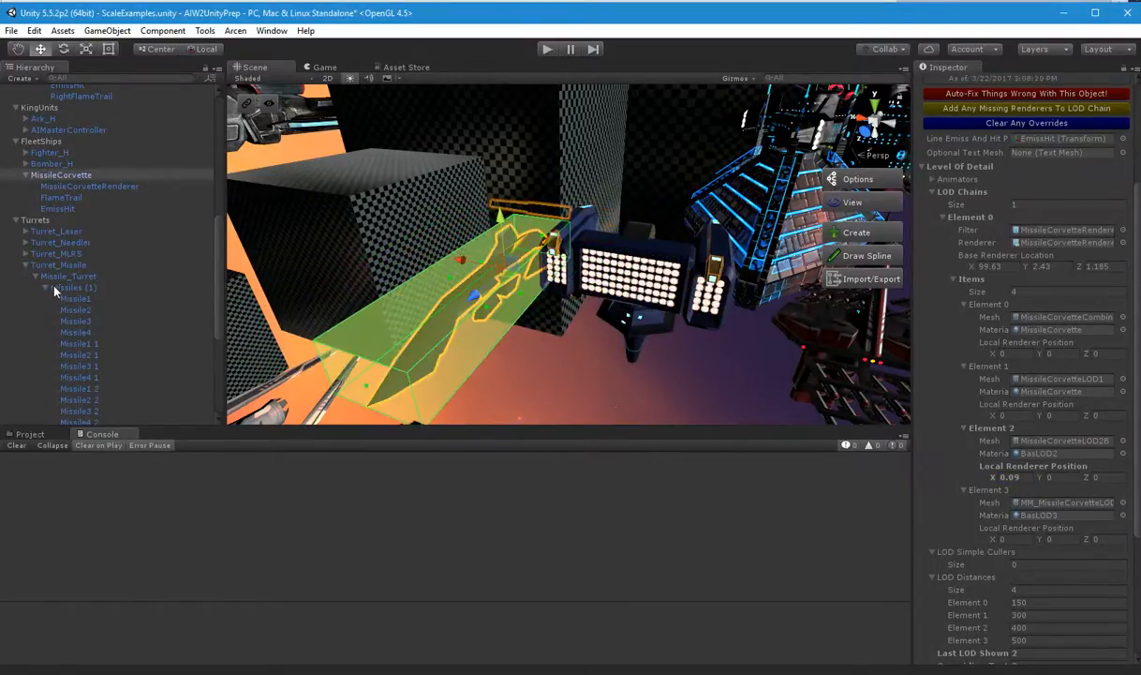
Compare the MissileCorvetteRenderer child's transform position with the Element 2 offset in MissileCorvette's LOD chain.
{"action": "left_click", "coordinate": [90, 187]}
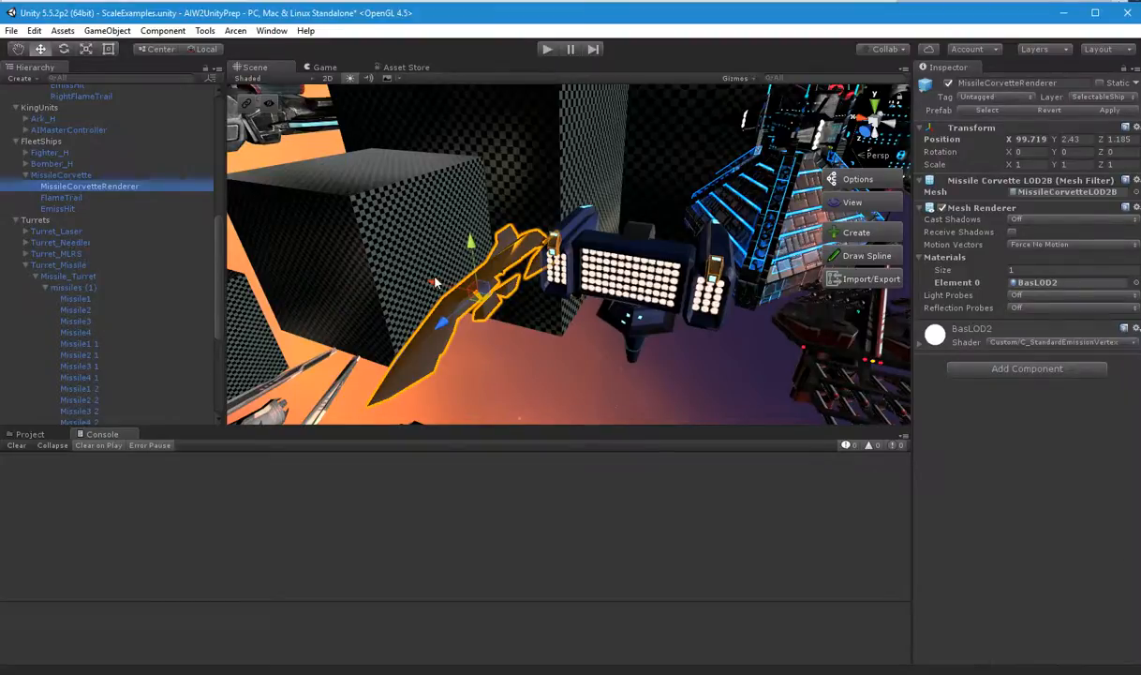
{"action": "left_click", "coordinate": [64, 175]}
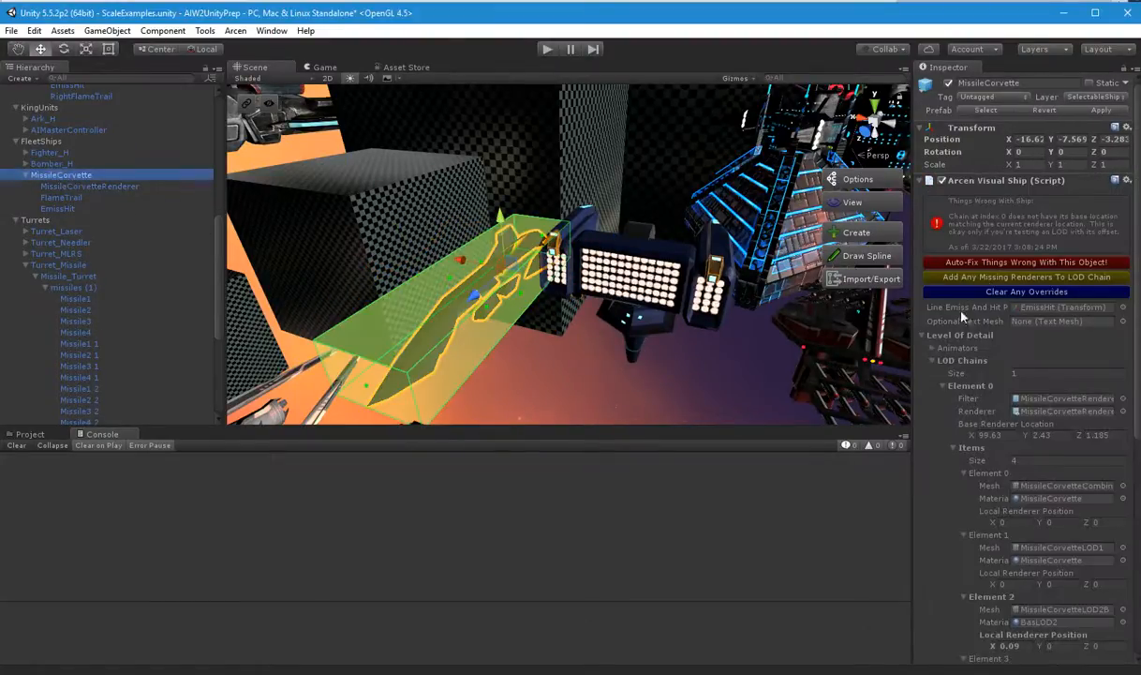
{"action": "scroll", "coordinate": [1030, 544], "scroll_direction": "down", "scroll_amount": 2}
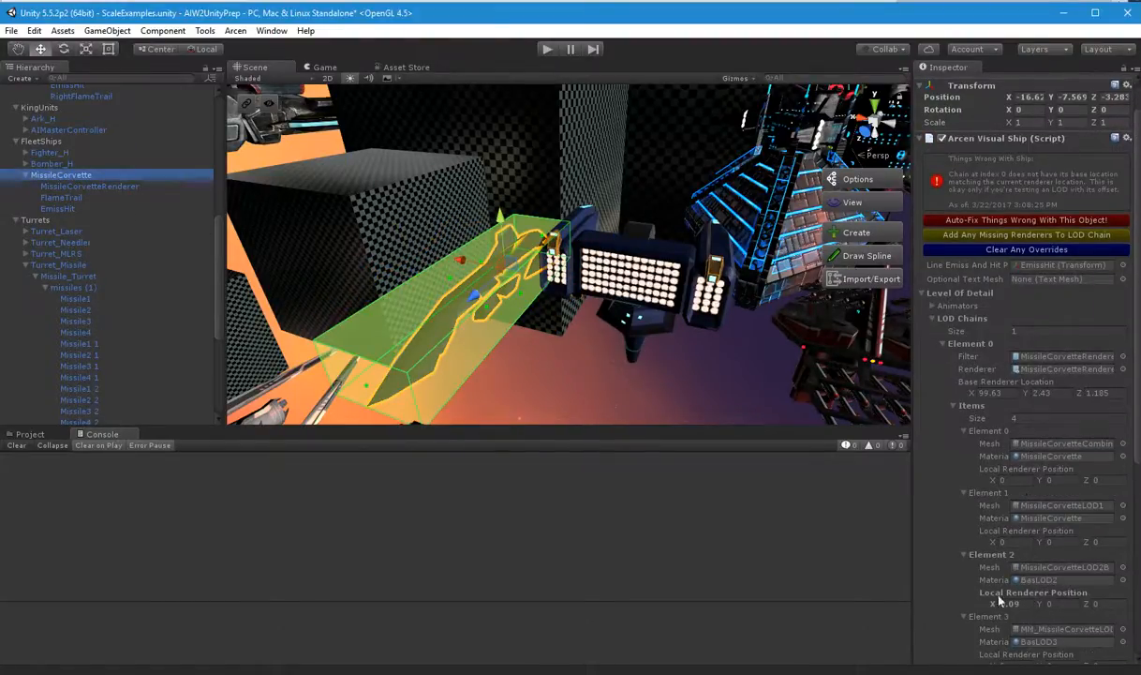
{"action": "scroll", "coordinate": [995, 563], "scroll_direction": "down", "scroll_amount": 2}
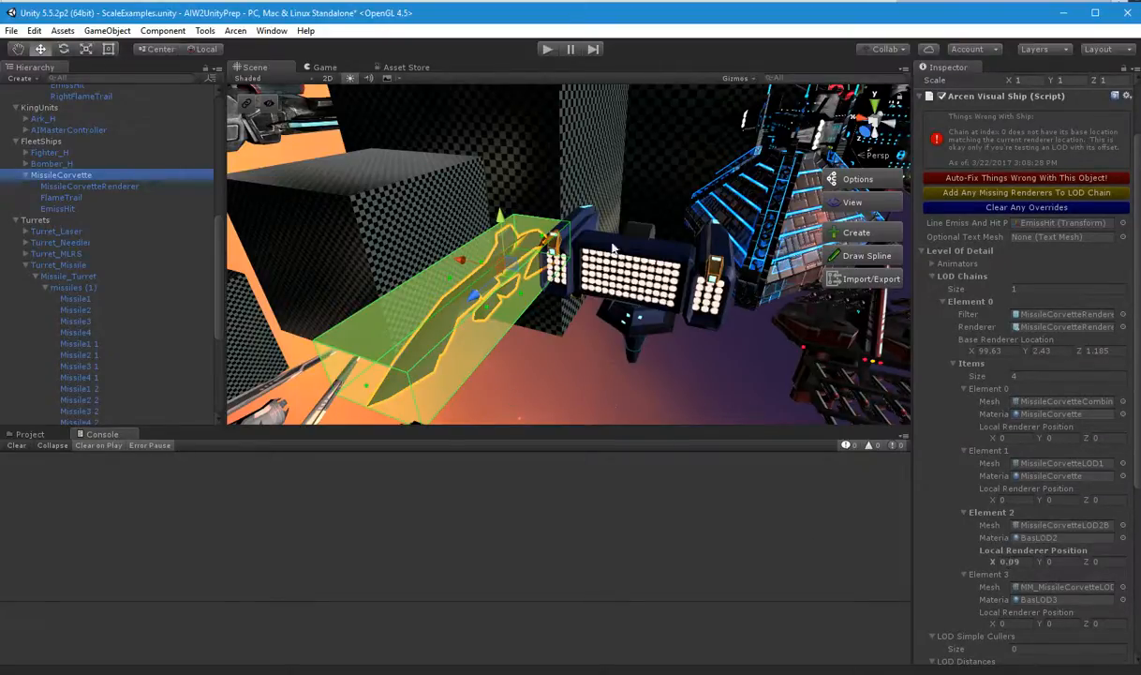
Shift MissileCorvette's Element 2 local renderer position to about X 0.41, Y -0.49, Z -0.63.
{"action": "left_click_drag", "start_coordinate": [555, 251], "coordinate": [857, 328], "text": "alt"}
{"action": "mouse_move", "coordinate": [997, 562]}
{"action": "left_mouse_down"}
{"action": "mouse_move", "coordinate": [970, 569]}
{"action": "mouse_move", "coordinate": [1064, 562]}
{"action": "mouse_move", "coordinate": [993, 562]}
{"action": "left_mouse_up"}
{"action": "left_click", "coordinate": [1096, 561]}
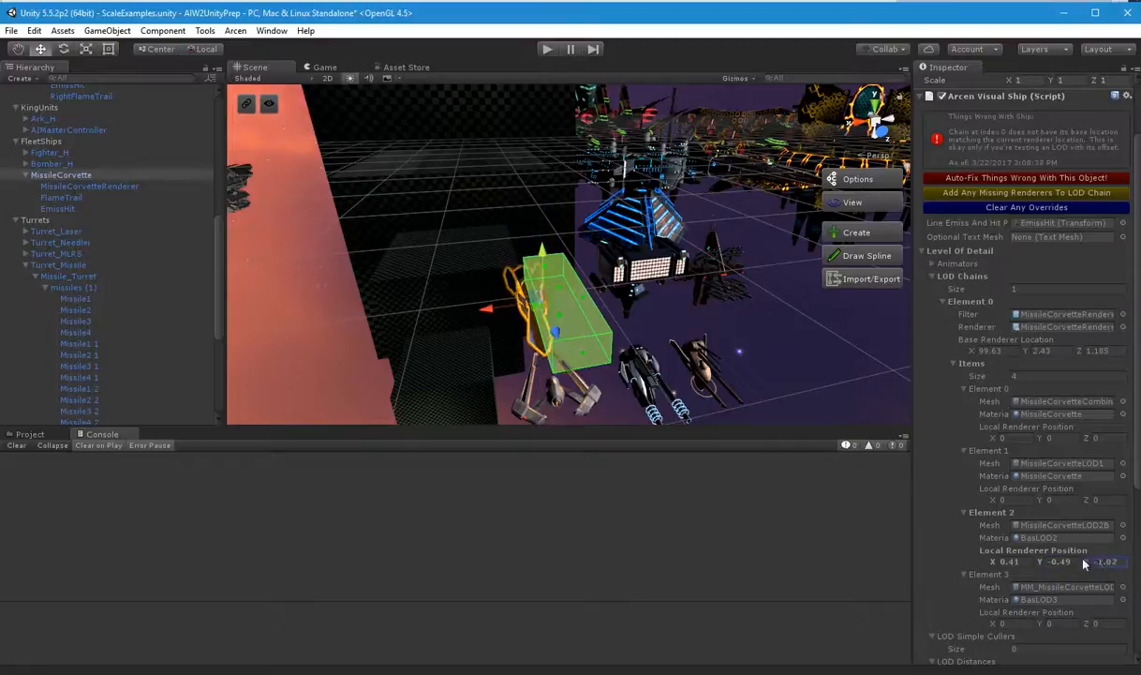
{"action": "left_click_drag", "start_coordinate": [1100, 563], "coordinate": [1021, 546]}
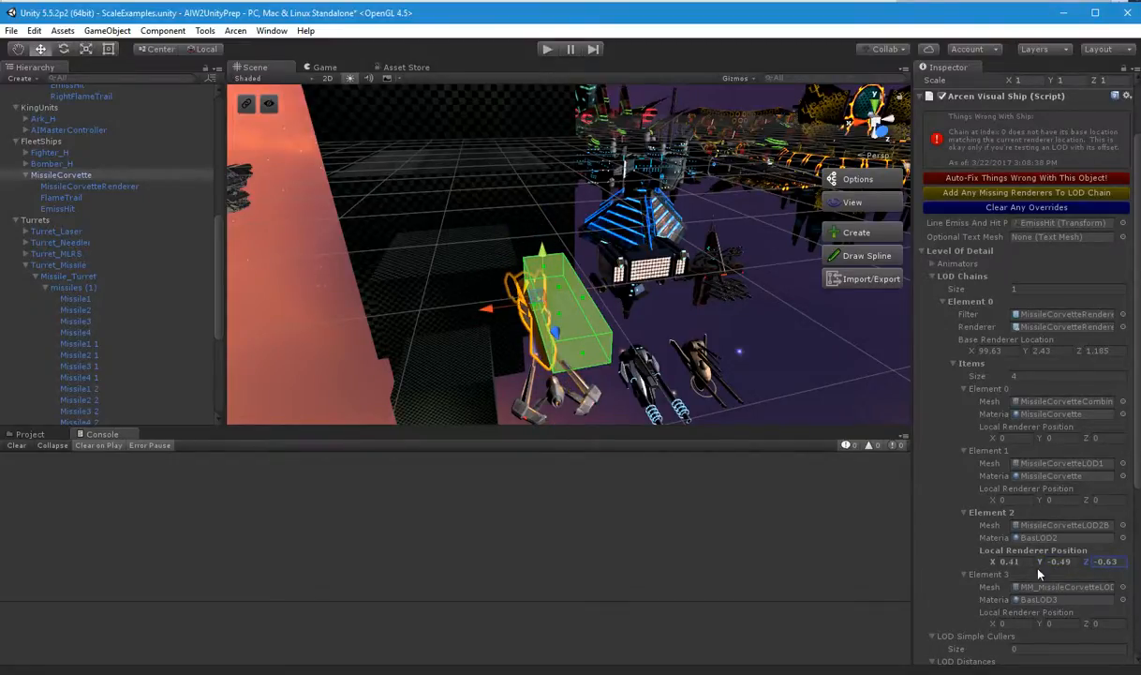
Preview MissileCorvette at overriding test LODs 0, 1 and 2, and revert the ship to its prefab.
{"action": "scroll", "coordinate": [1035, 591], "scroll_direction": "down", "scroll_amount": 3}
{"action": "left_click", "coordinate": [1033, 623]}
{"action": "type", "text": "0"}
{"action": "scroll", "coordinate": [1033, 621], "scroll_direction": "down", "scroll_amount": 2}
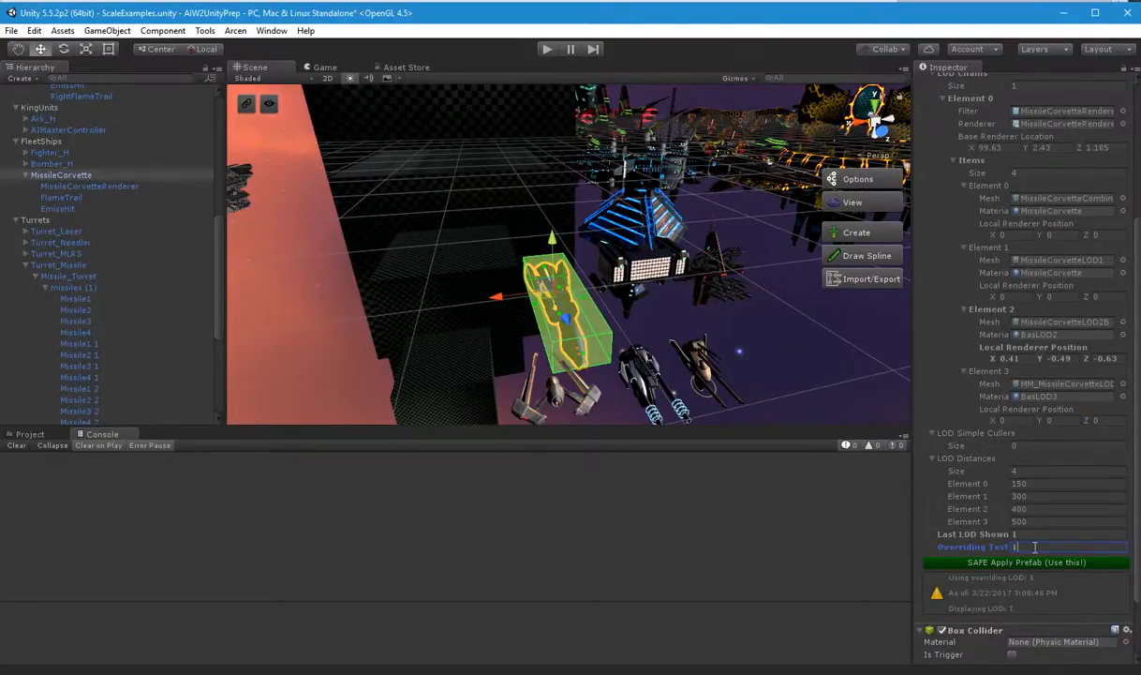
{"action": "type", "text": "2"}
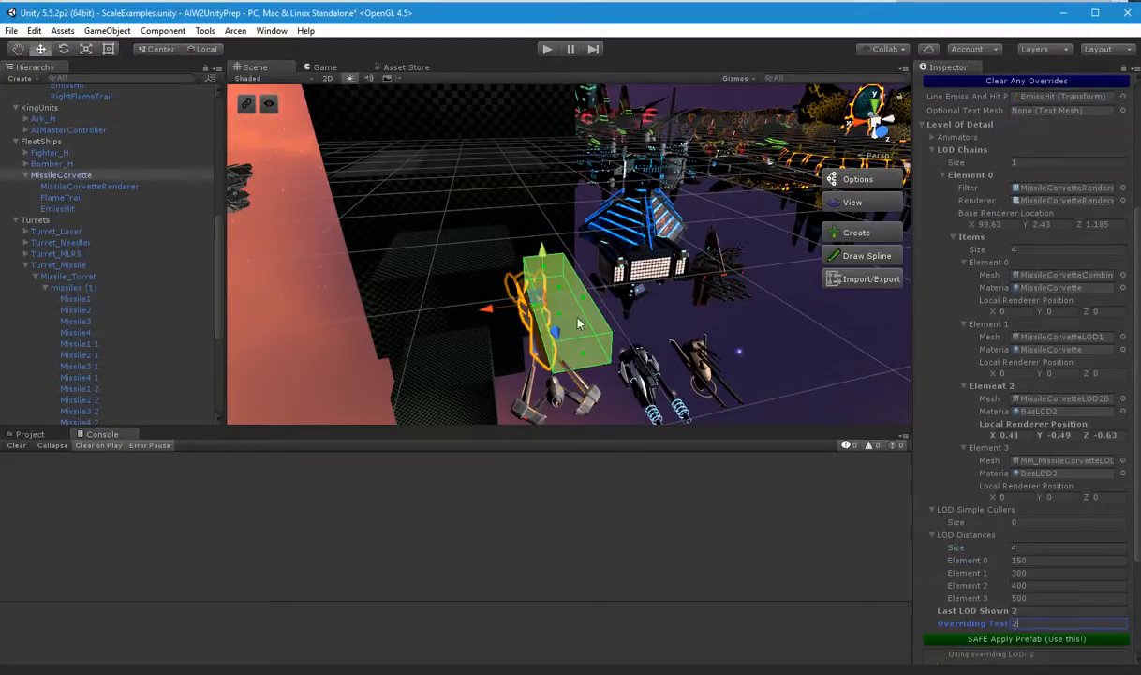
{"action": "scroll", "coordinate": [1064, 407], "scroll_direction": "up", "scroll_amount": 5}
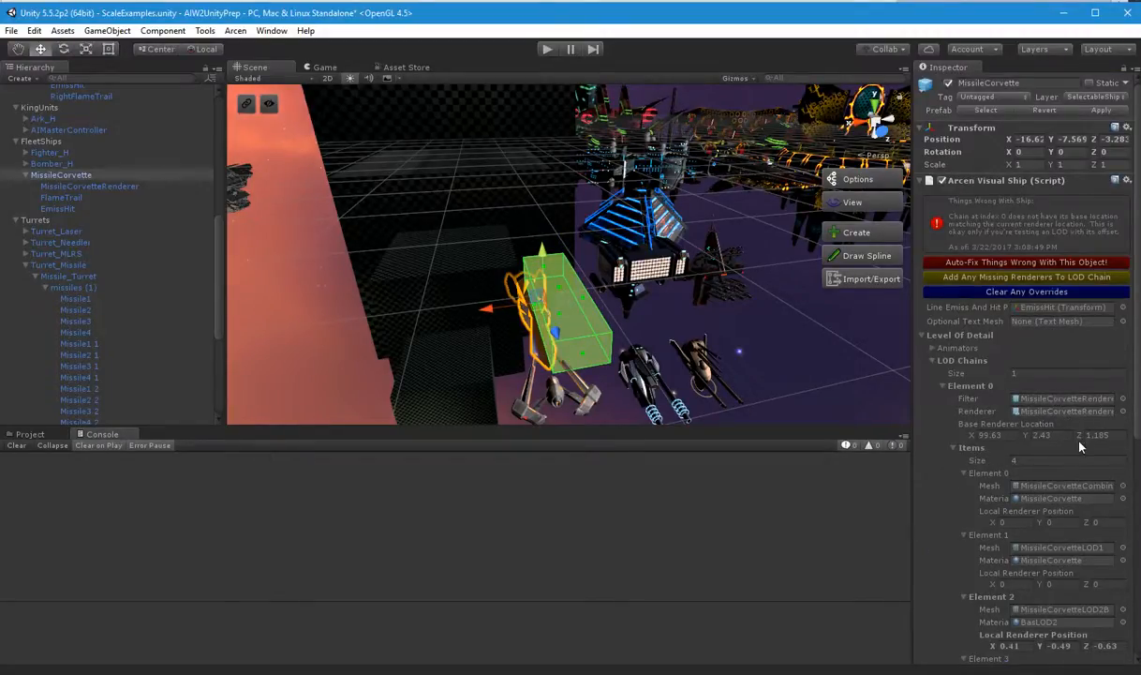
{"action": "left_click", "coordinate": [1046, 111]}
Select Turret_Missile in the scene and add one LOD simple culler that hides starting at LOD 2.
{"action": "left_click_drag", "start_coordinate": [749, 300], "coordinate": [616, 317], "text": "alt"}
{"action": "left_click", "coordinate": [614, 240]}
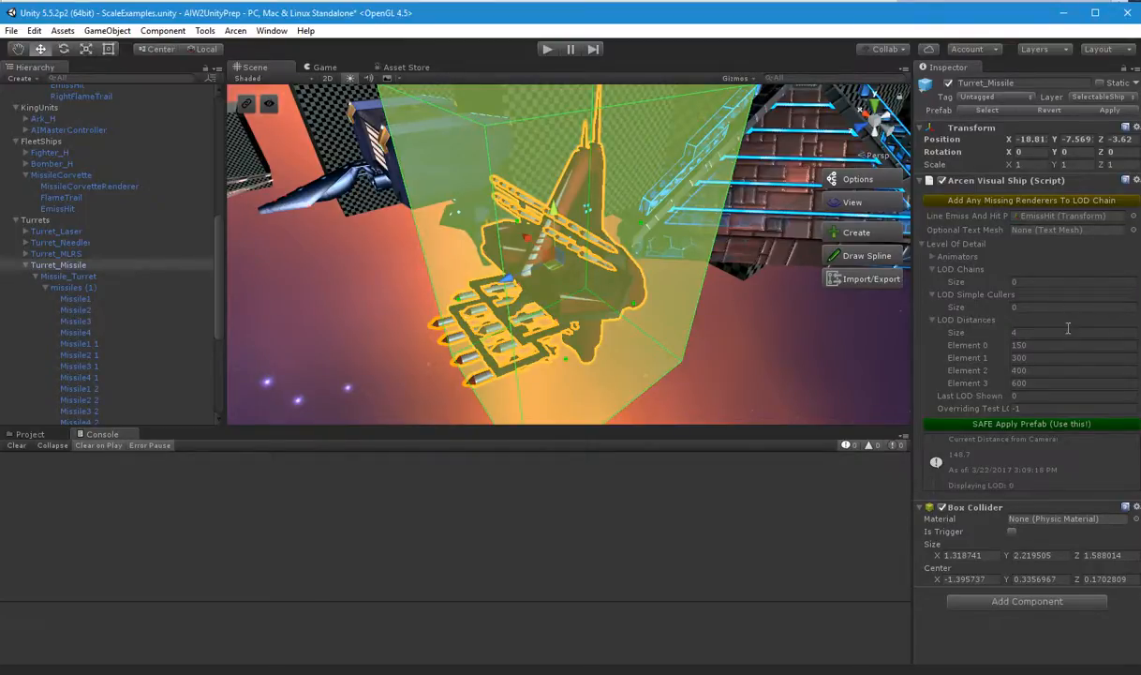
{"action": "left_click", "coordinate": [1024, 357]}
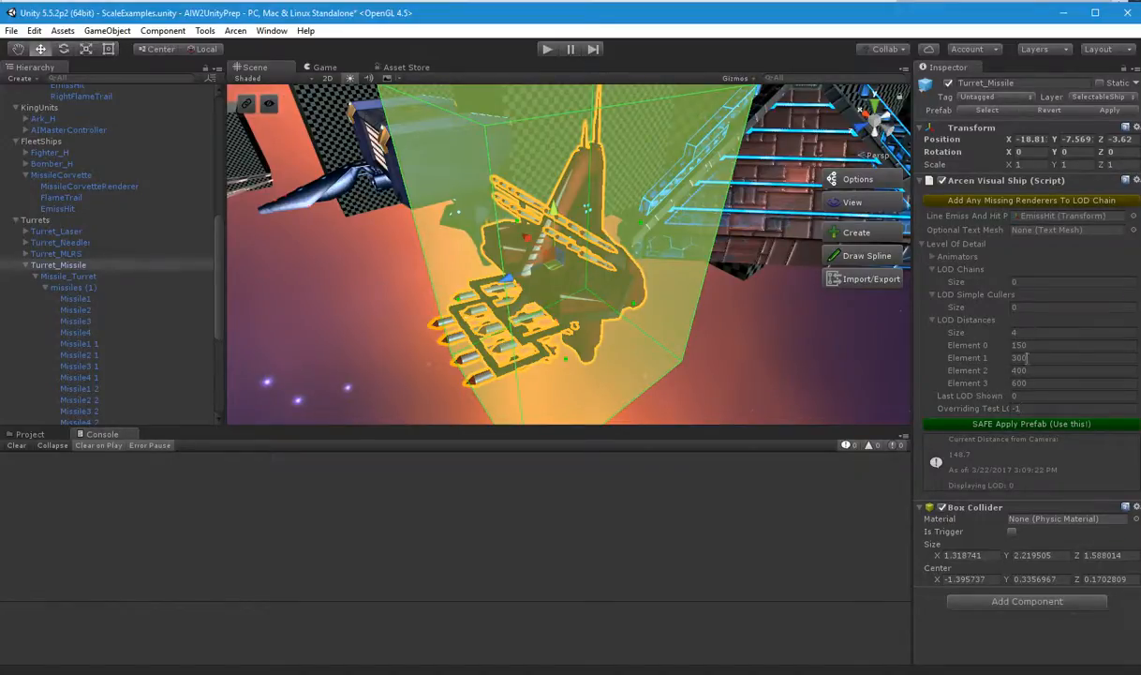
{"action": "left_click", "coordinate": [1025, 309]}
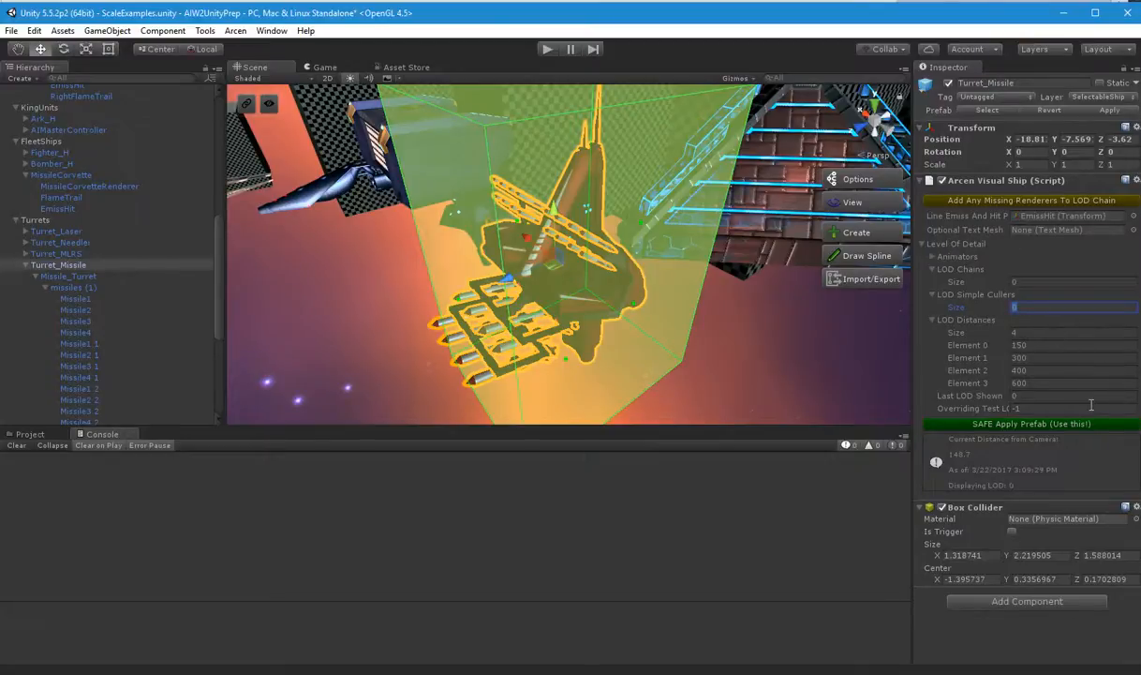
{"action": "type", "text": "1"}
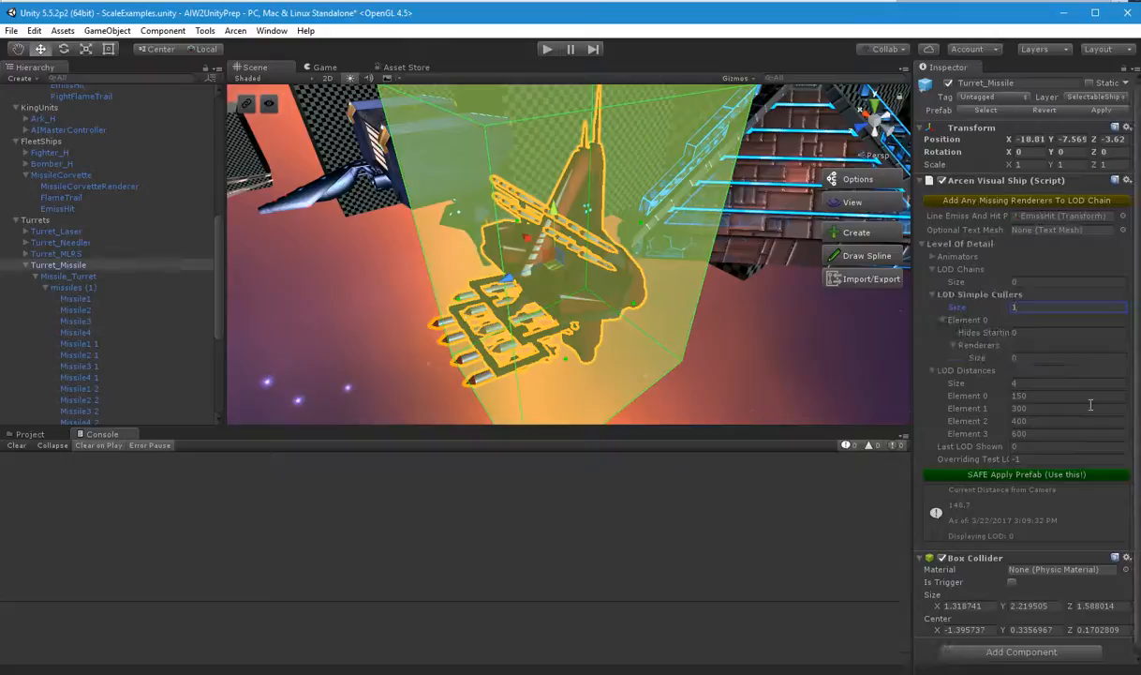
{"action": "left_click", "coordinate": [1037, 332]}
{"action": "type", "text": "2"}
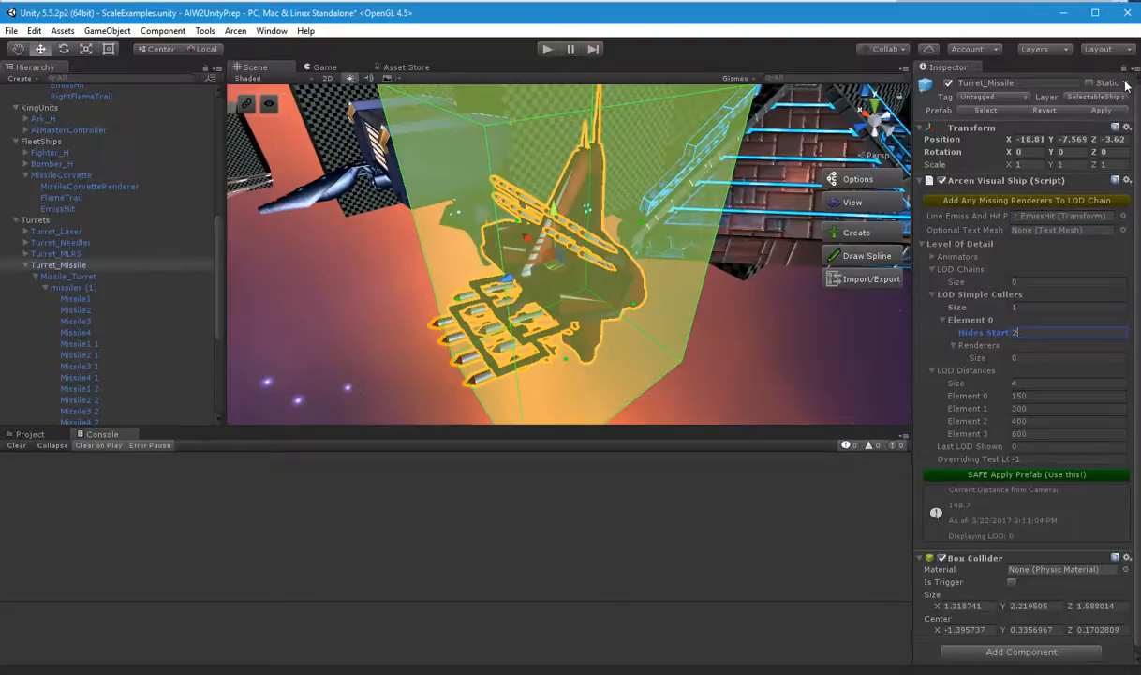
Assign all the turret's missiles, from Missile1 to Missile4 5, to the simple culler's Renderers list with the inspector locked on Turret_Missile.
{"action": "scroll", "coordinate": [94, 323], "scroll_direction": "down", "scroll_amount": 5}
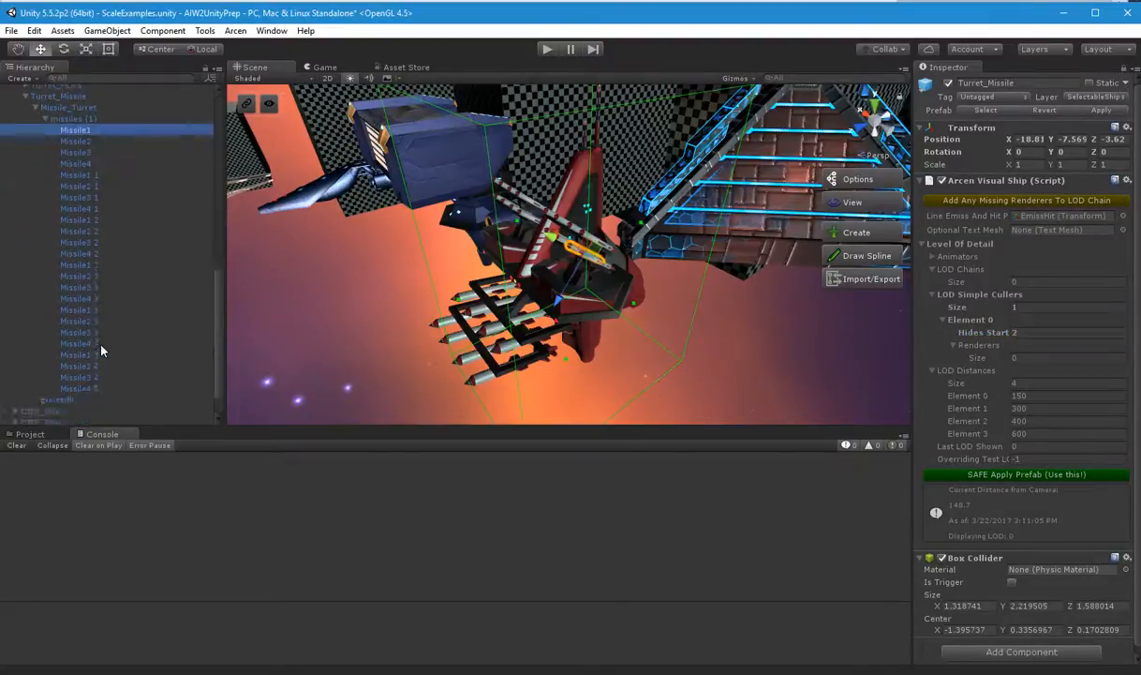
{"action": "left_click", "coordinate": [94, 346], "text": "shift"}
{"action": "scroll", "coordinate": [136, 291], "scroll_direction": "up", "scroll_amount": 5}
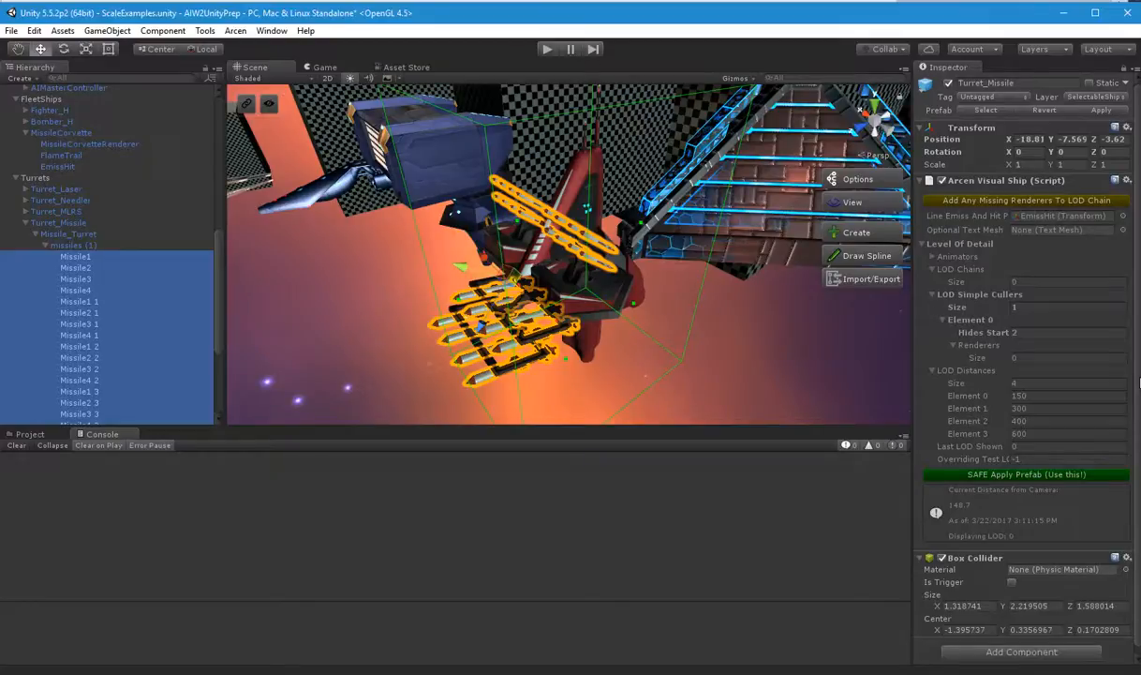
{"action": "scroll", "coordinate": [178, 255], "scroll_direction": "down", "scroll_amount": 5}
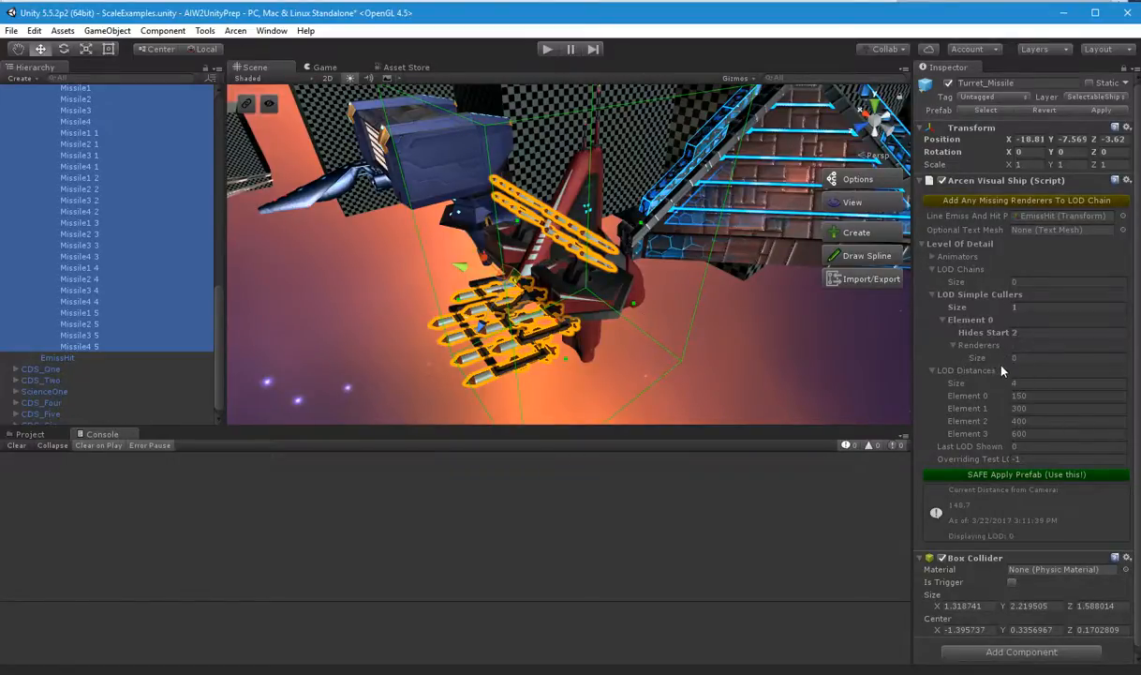
{"action": "scroll", "coordinate": [92, 305], "scroll_direction": "up", "scroll_amount": 2}
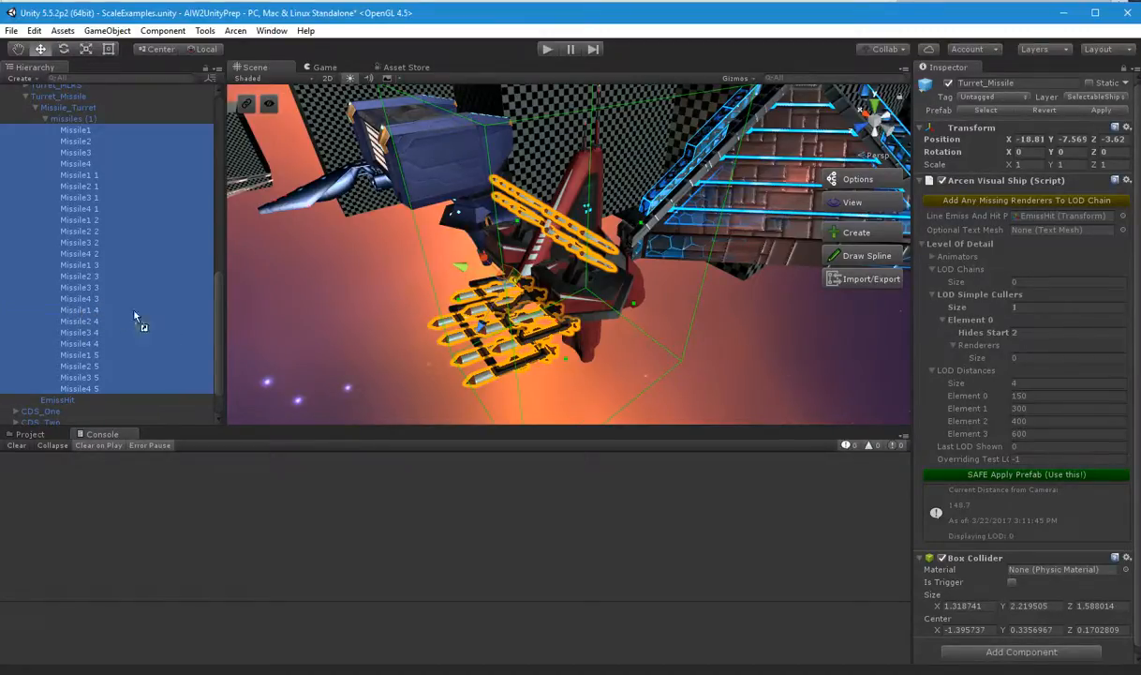
{"action": "left_click_drag", "start_coordinate": [913, 314], "coordinate": [980, 349]}
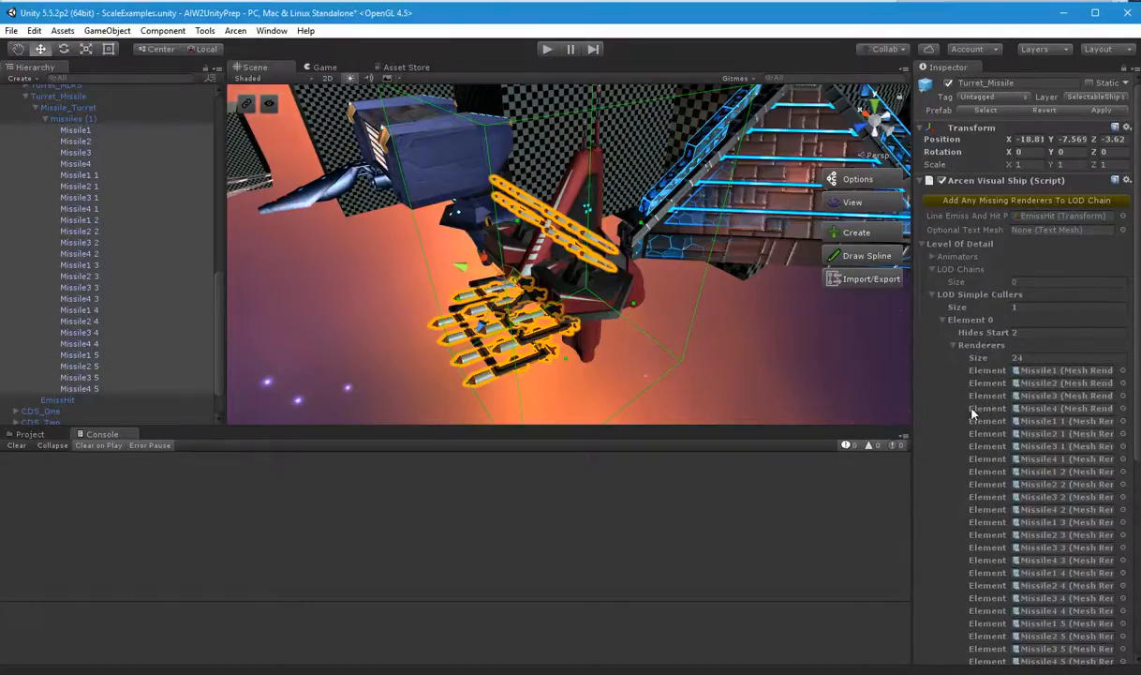
Preview the missile culling on Turret_Missile by setting the overriding test LOD to 1 and 2.
{"action": "scroll", "coordinate": [943, 460], "scroll_direction": "down", "scroll_amount": 3}
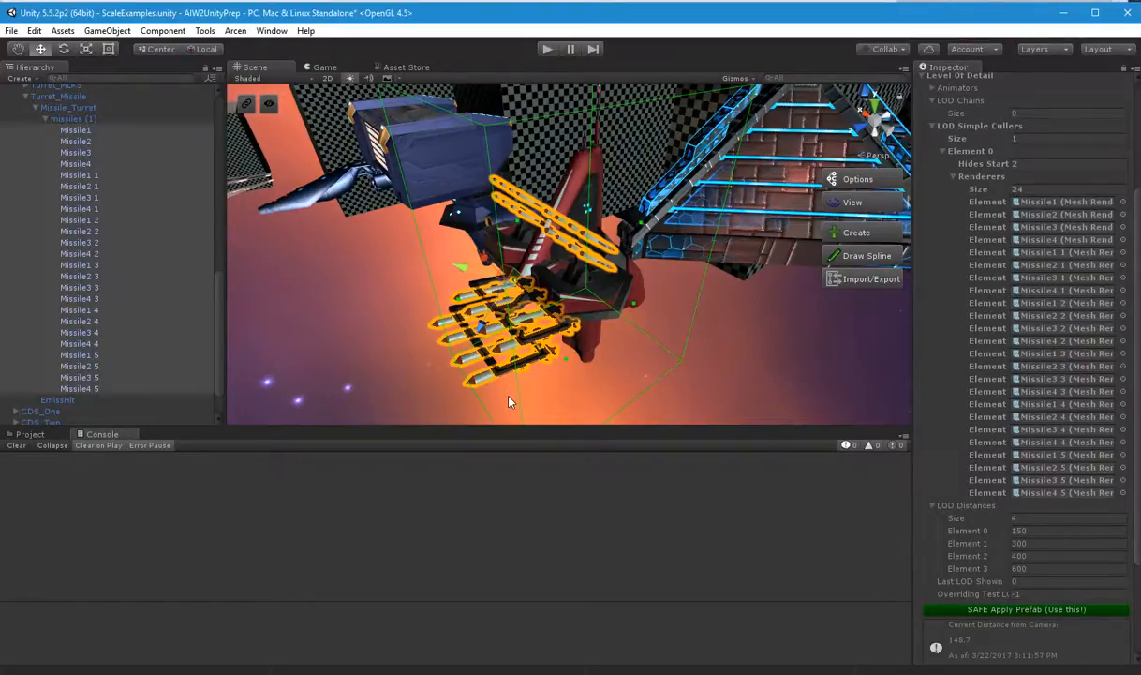
{"action": "left_click_drag", "start_coordinate": [465, 355], "coordinate": [400, 248], "text": "alt"}
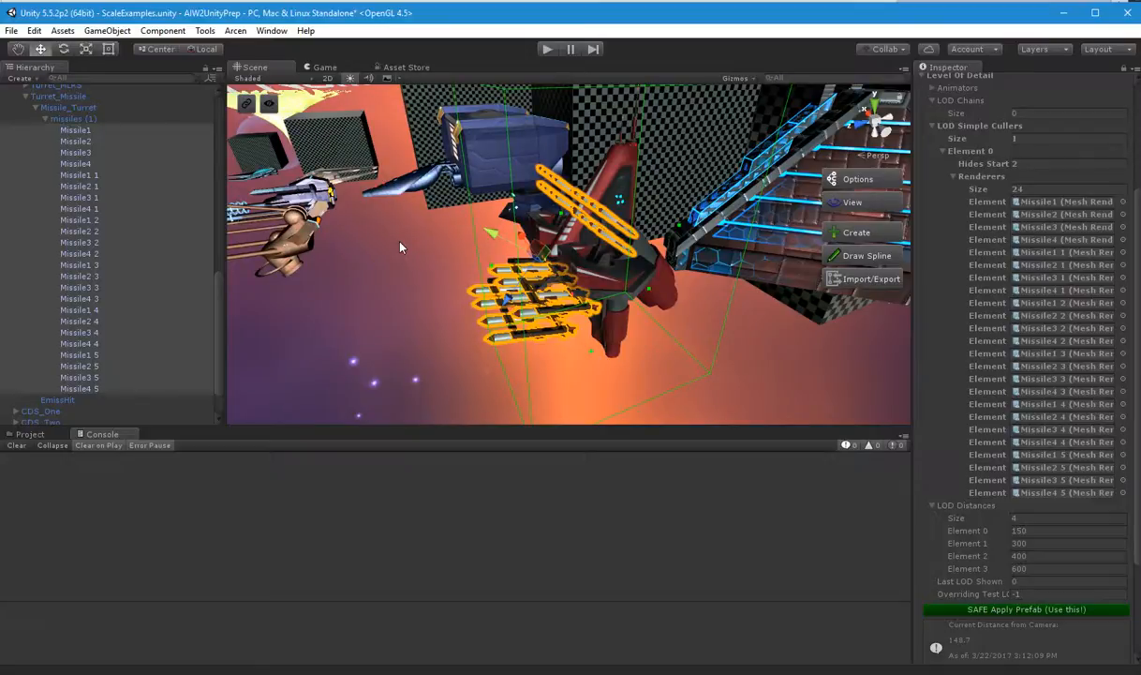
{"action": "left_click_drag", "start_coordinate": [401, 247], "coordinate": [579, 204], "text": "alt"}
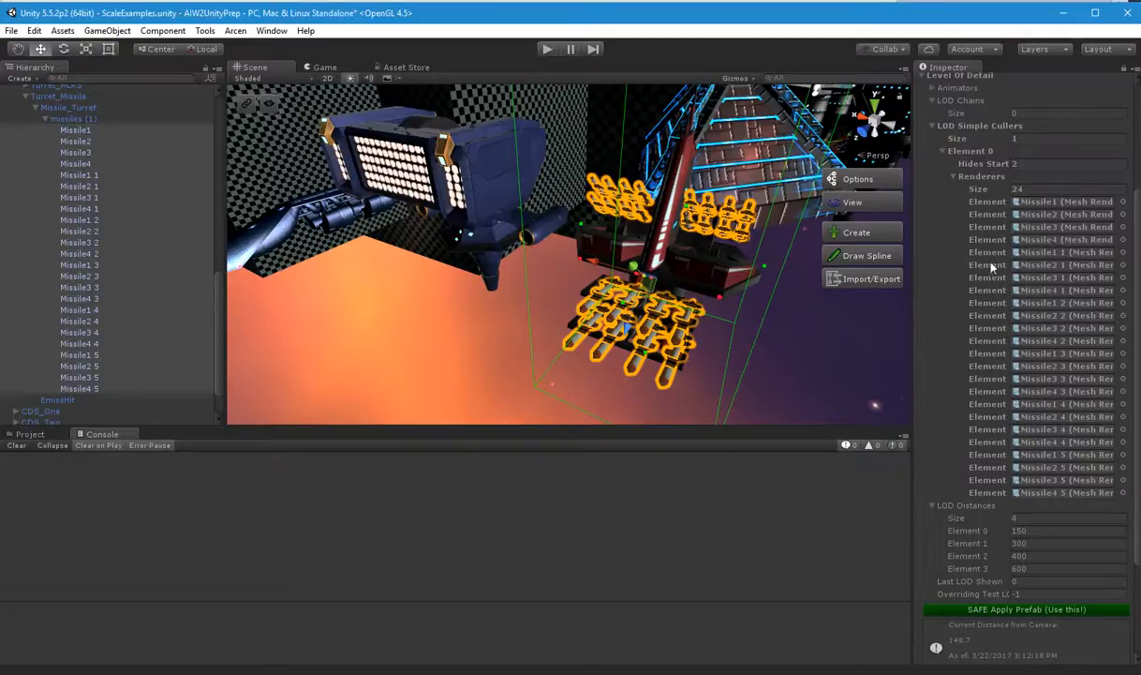
{"action": "left_click", "coordinate": [1041, 594]}
{"action": "type", "text": "1"}
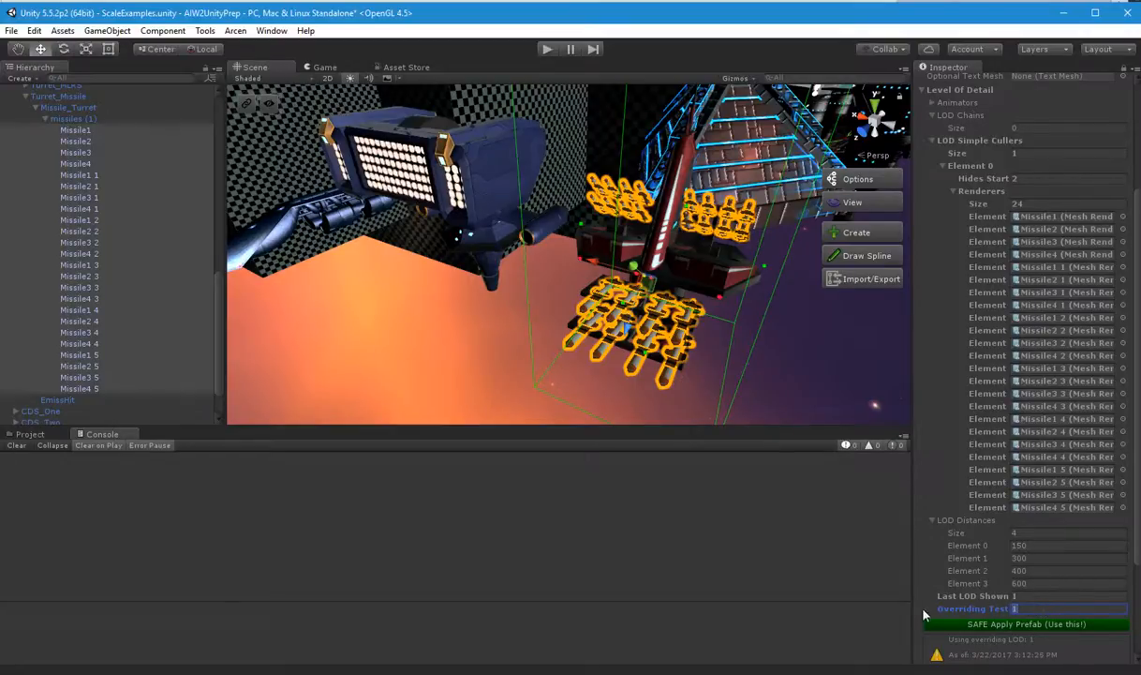
{"action": "key", "text": "BackSpace"}
{"action": "type", "text": "2"}
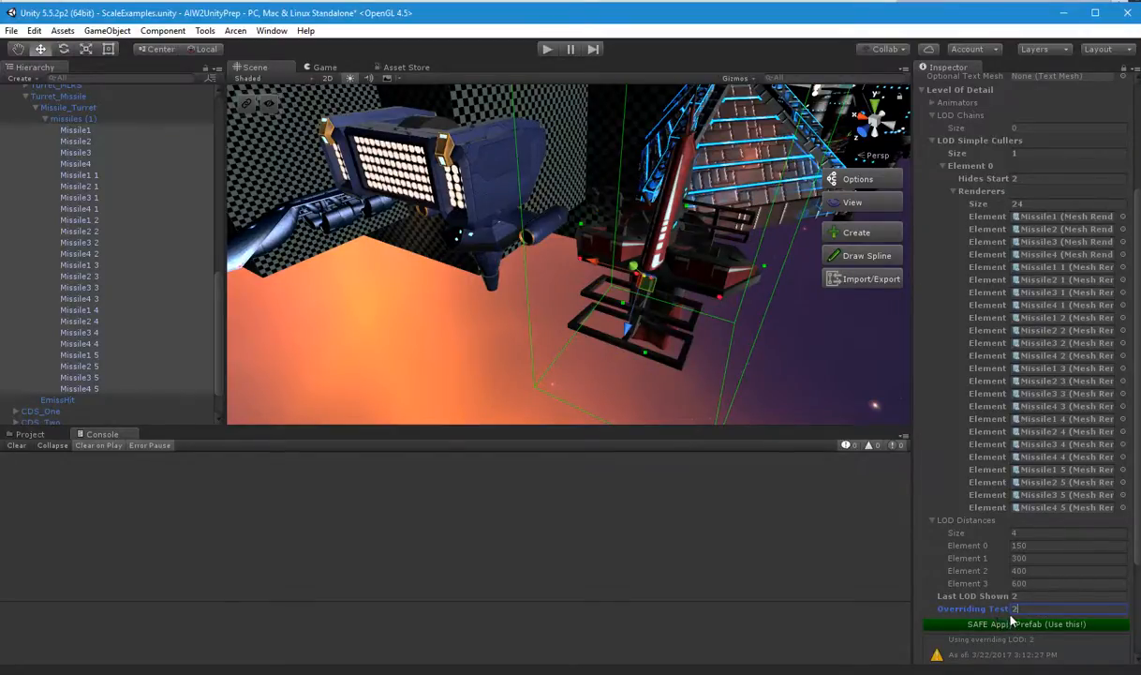
Clear Turret_Missile's LOD override and revert the turret to its prefab.
{"action": "left_click", "coordinate": [948, 600]}
{"action": "scroll", "coordinate": [975, 366], "scroll_direction": "up", "scroll_amount": 5}
{"action": "left_click", "coordinate": [991, 217]}
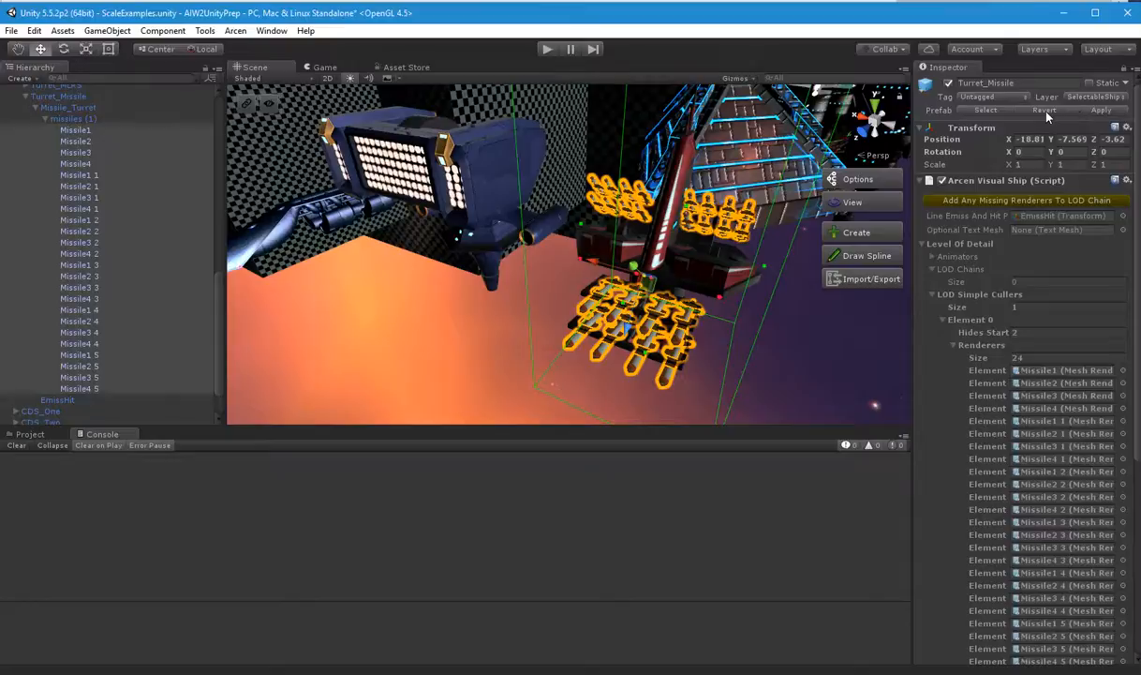
{"action": "left_click", "coordinate": [1046, 110]}
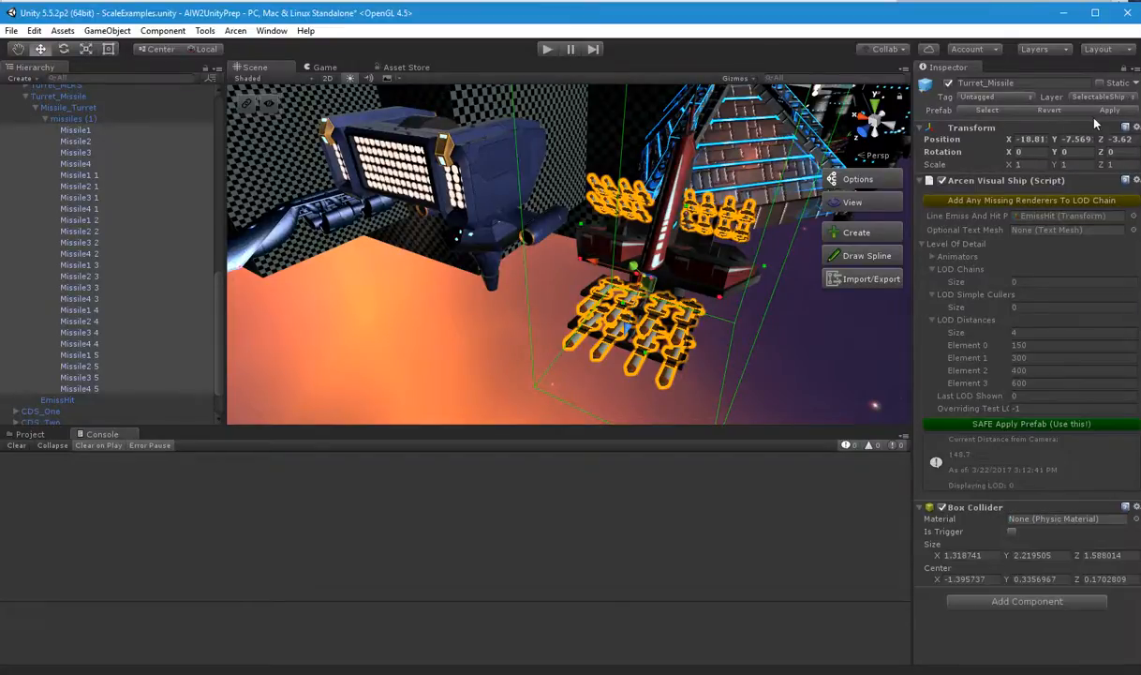
Unlock the inspector and deselect everything in the scene.
{"action": "left_click", "coordinate": [1123, 70]}
{"action": "left_click", "coordinate": [368, 333]}
{"action": "left_click_drag", "start_coordinate": [368, 332], "coordinate": [632, 319], "text": "alt"}
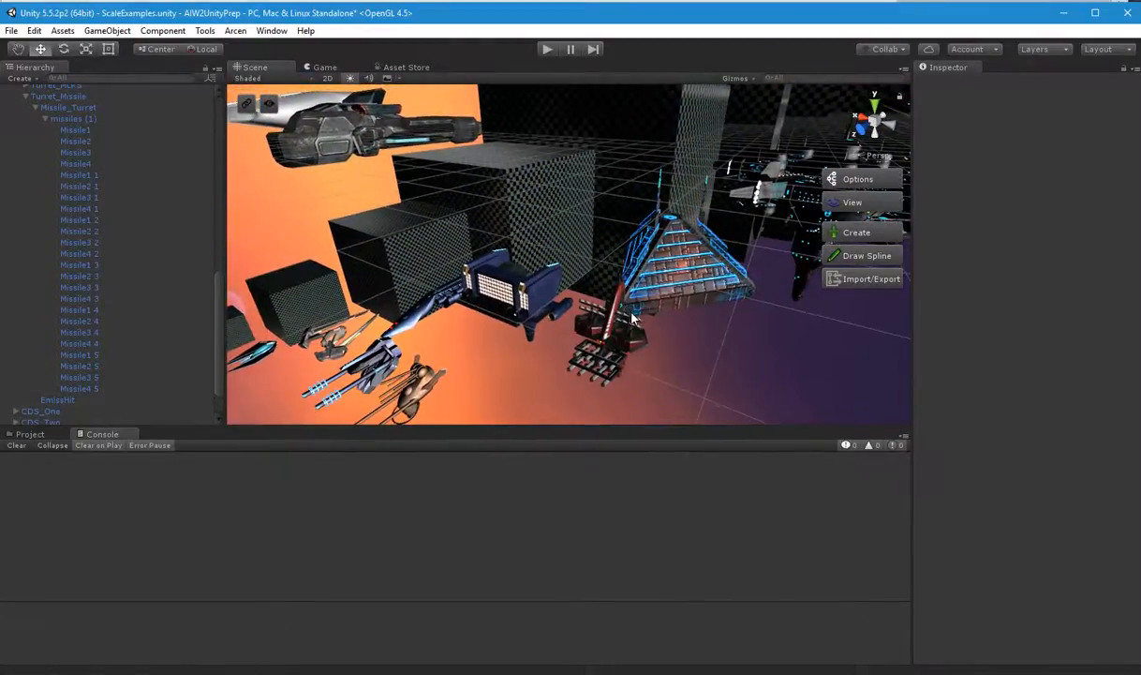